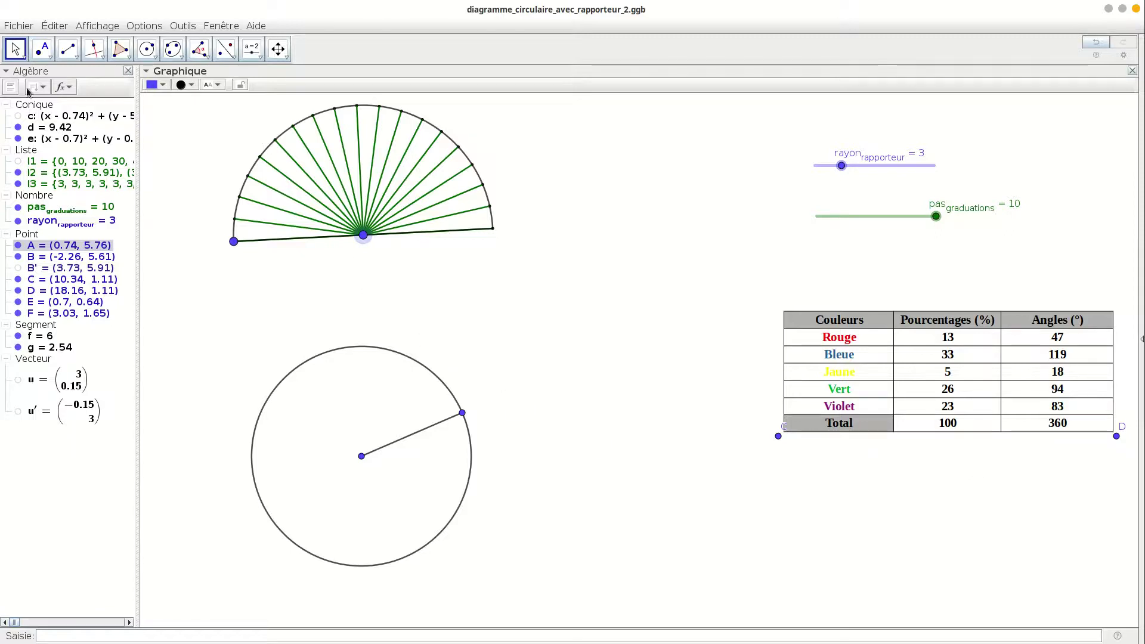
Step: Enlarge the circle to a radius of about 2.67 and set the protractor's radius to 4
{"action": "mouse_move", "coordinate": [462, 413]}
{"action": "left_mouse_down"}
{"action": "mouse_move", "coordinate": [486, 403]}
{"action": "mouse_move", "coordinate": [468, 411]}
{"action": "left_mouse_up"}
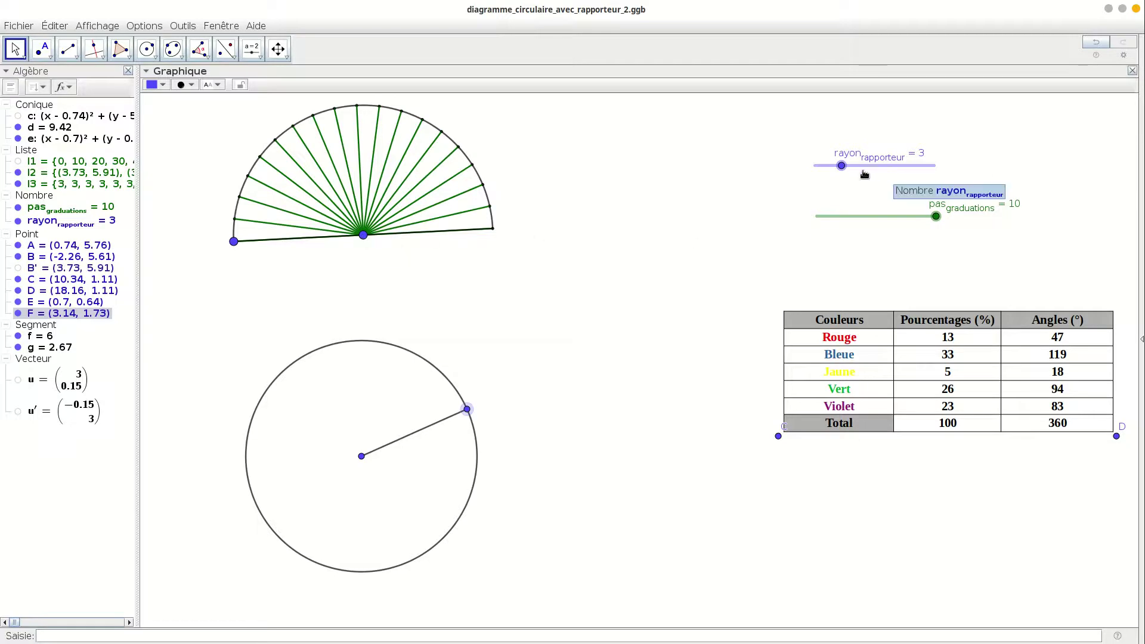
{"action": "left_click_drag", "start_coordinate": [842, 166], "coordinate": [855, 165]}
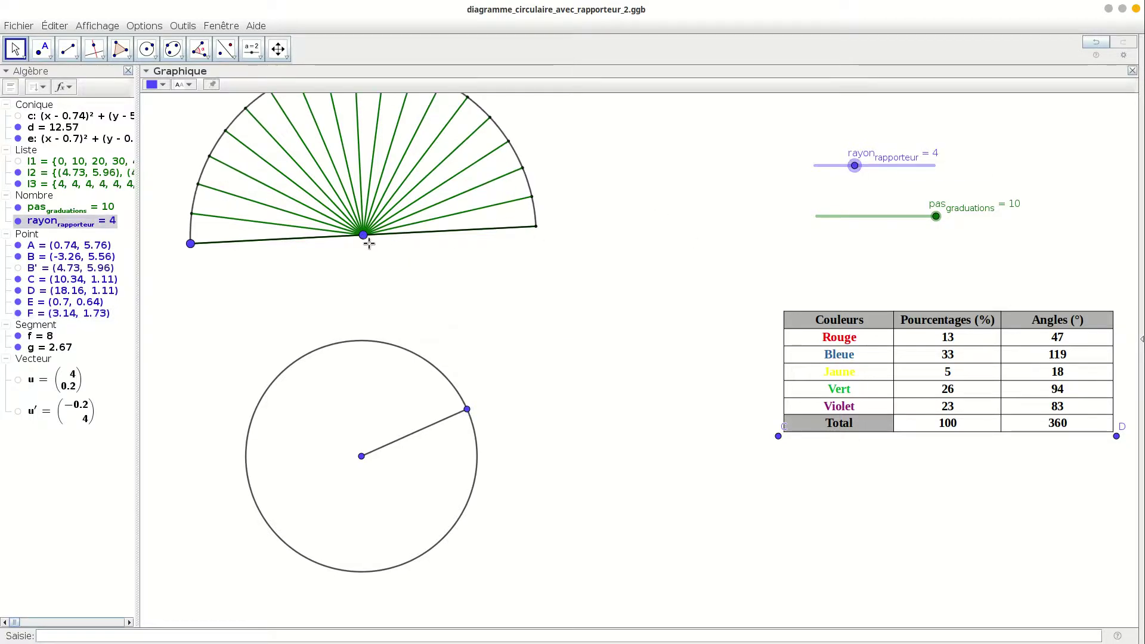
Step: Centre the protractor on the circle's centre and rotate it slightly so a graduation lies along the circle's drawn radius
{"action": "left_click_drag", "start_coordinate": [363, 238], "coordinate": [360, 458]}
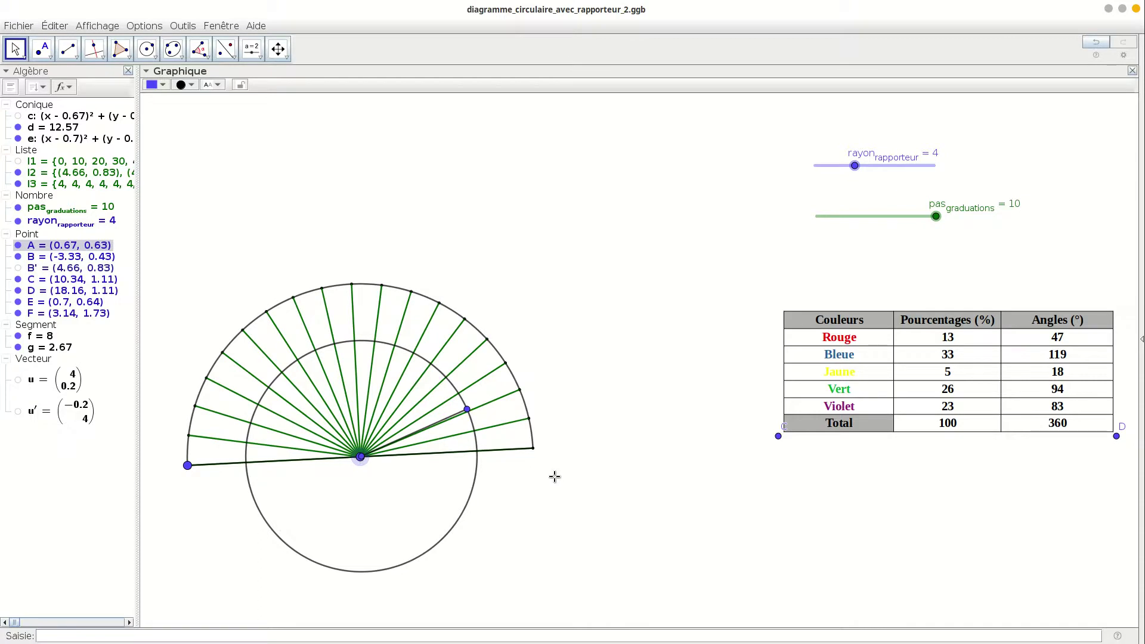
{"action": "mouse_move", "coordinate": [187, 465]}
{"action": "left_mouse_down"}
{"action": "mouse_move", "coordinate": [184, 438]}
{"action": "mouse_move", "coordinate": [189, 470]}
{"action": "left_mouse_up"}
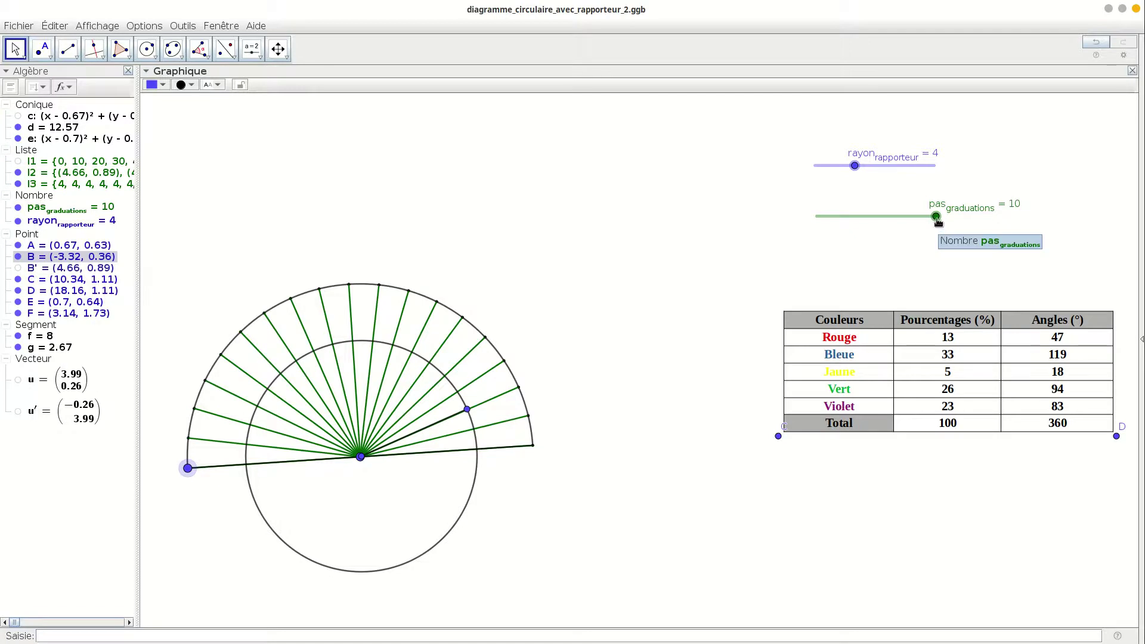
Step: Try a graduation step of 1 on the protractor and restore it to 10
{"action": "left_click_drag", "start_coordinate": [939, 226], "coordinate": [818, 228]}
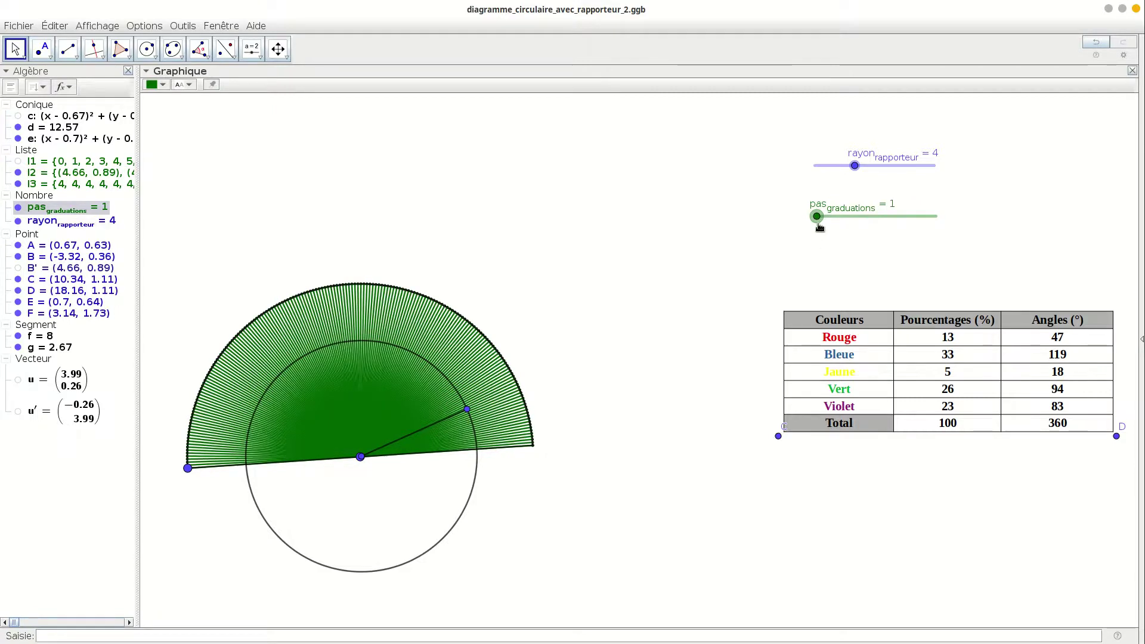
{"action": "left_click_drag", "start_coordinate": [817, 216], "coordinate": [939, 216]}
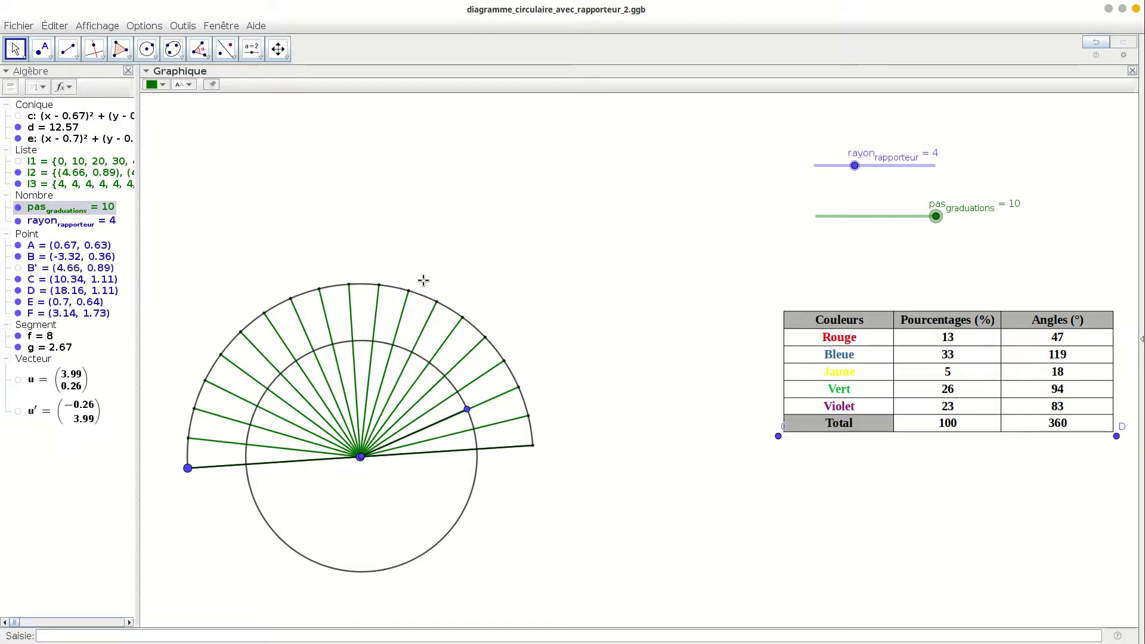
{"action": "left_click", "coordinate": [493, 273]}
Step: Place a point at about (2.06, 4.7) just outside the protractor, marking the 47° angle for Rouge from the drawn radius
{"action": "left_click", "coordinate": [41, 43]}
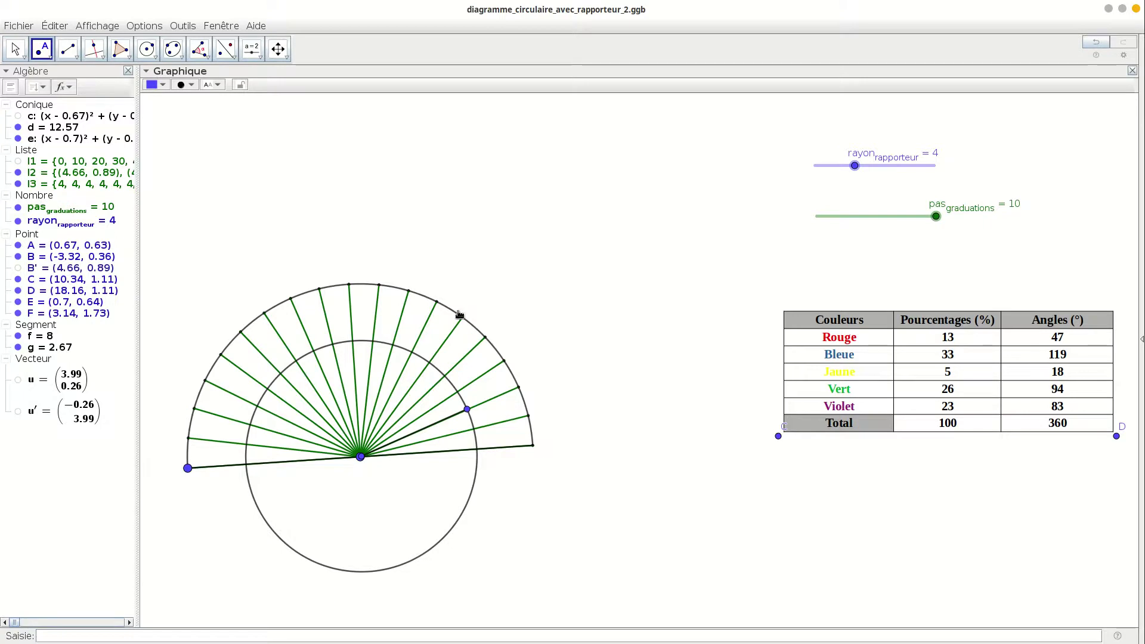
{"action": "left_click", "coordinate": [421, 281]}
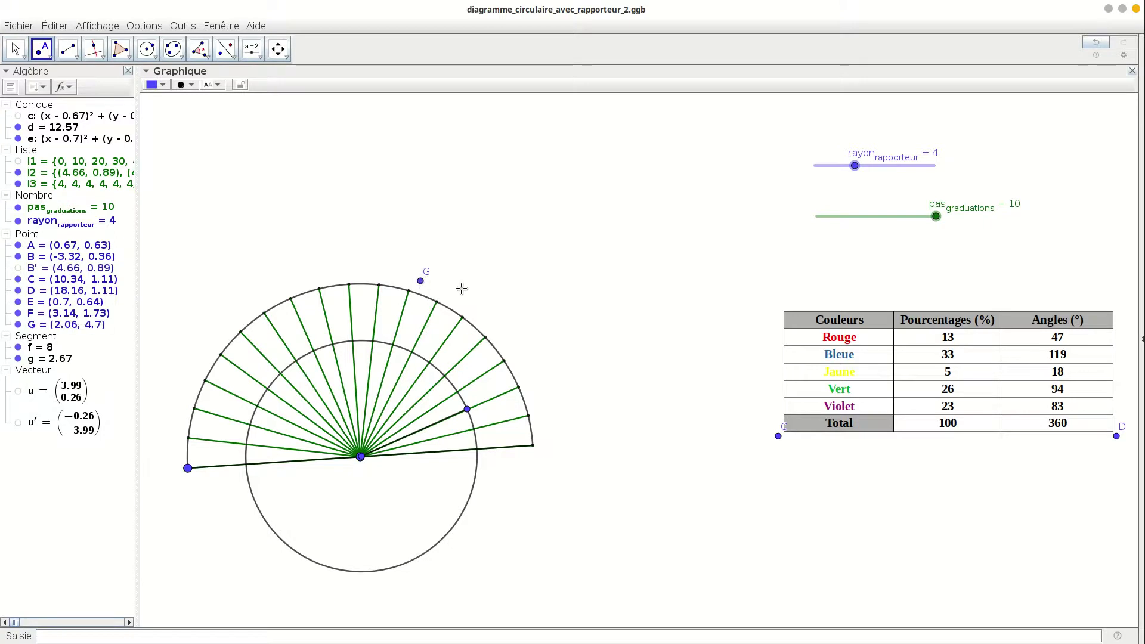
{"action": "key", "text": "Escape"}
Step: Move the protractor's centre A straight up to about (0.67, 5.13), clear of the circle
{"action": "left_click", "coordinate": [48, 247]}
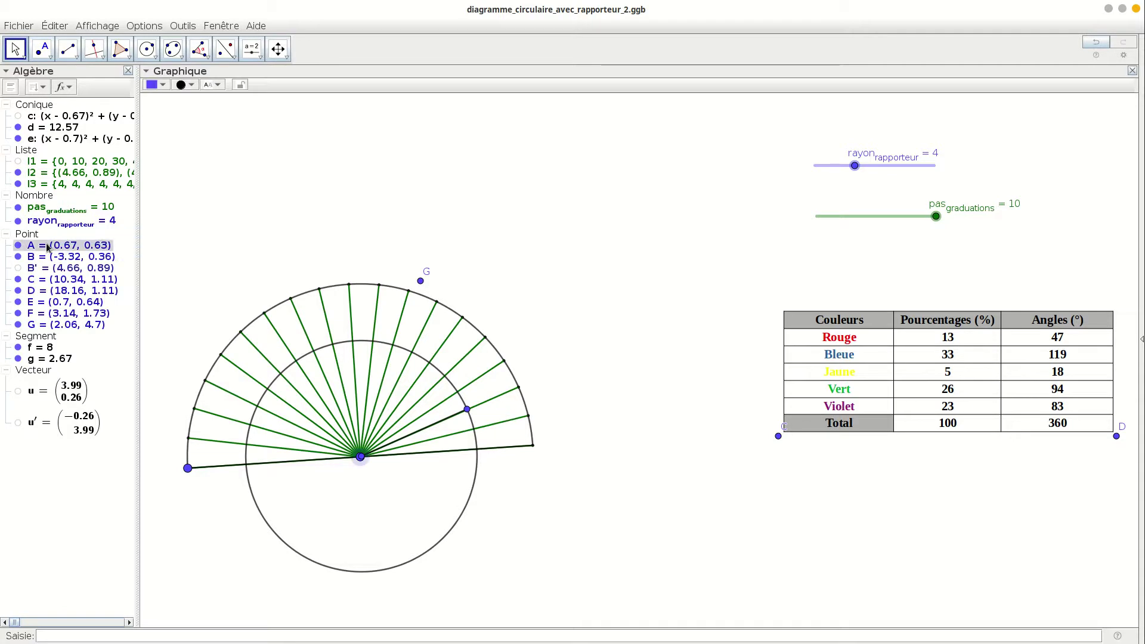
{"action": "key", "text": "Up"}
{"action": "key", "text": "Up"}
{"action": "key", "text": "Up"}
{"action": "key", "text": "Up"}
{"action": "key", "text": "Up"}
{"action": "key", "text": "Up"}
{"action": "key", "text": "Up"}
{"action": "key", "text": "Up"}
{"action": "key", "text": "Up"}
{"action": "key", "text": "Up"}
{"action": "key", "text": "Up"}
{"action": "key", "text": "Up"}
{"action": "key", "text": "Up"}
{"action": "key", "text": "Up"}
{"action": "key", "text": "Up"}
{"action": "key", "text": "Up"}
{"action": "key", "text": "Up"}
{"action": "key", "text": "Up"}
{"action": "key", "text": "Up"}
{"action": "key", "text": "Up"}
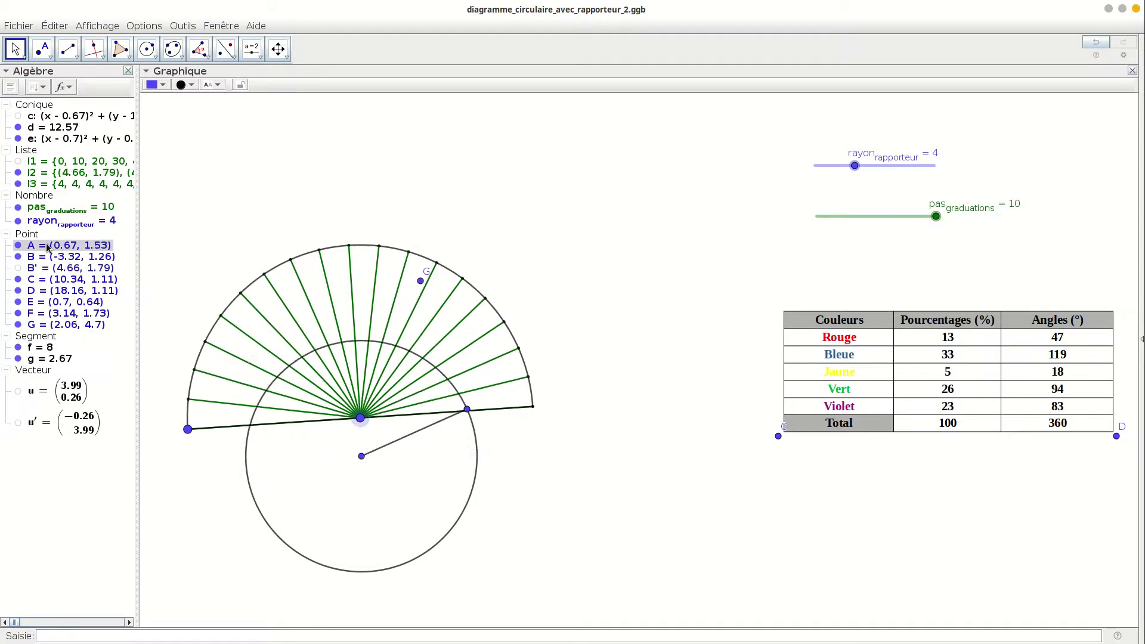
{"action": "key", "text": "Up"}
{"action": "key", "text": "Up"}
{"action": "key", "text": "Up"}
{"action": "key", "text": "Up"}
{"action": "key", "text": "Up"}
{"action": "key", "text": "Up"}
{"action": "key", "text": "Up"}
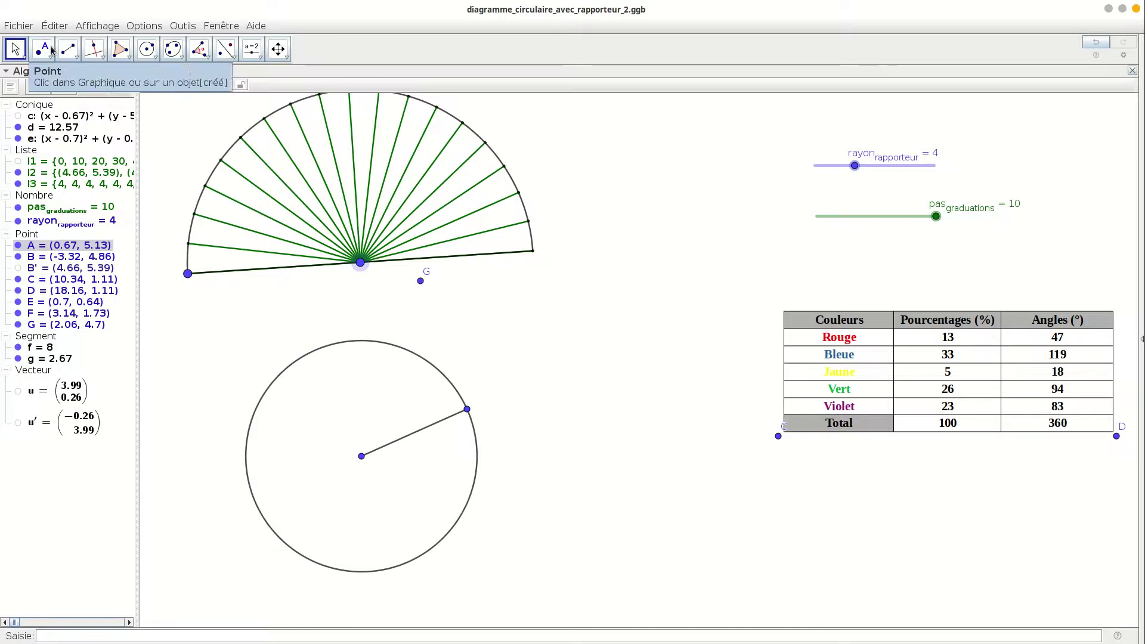
Step: Draw a ray (Demi-droite) from the circle's centre through point G
{"action": "left_click", "coordinate": [71, 53]}
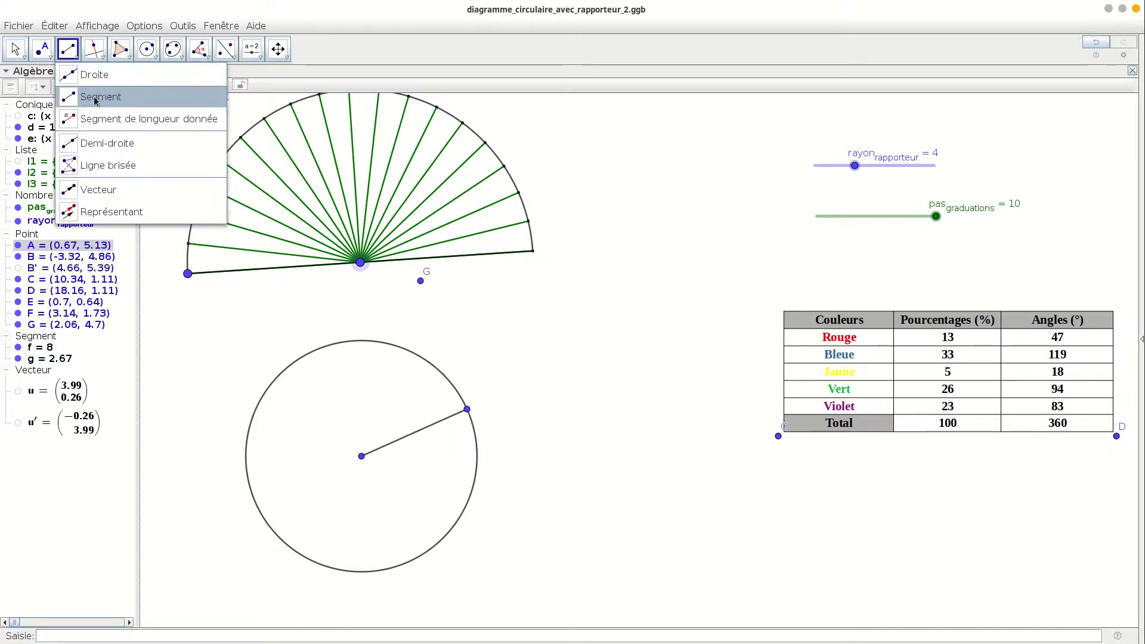
{"action": "left_click", "coordinate": [107, 145]}
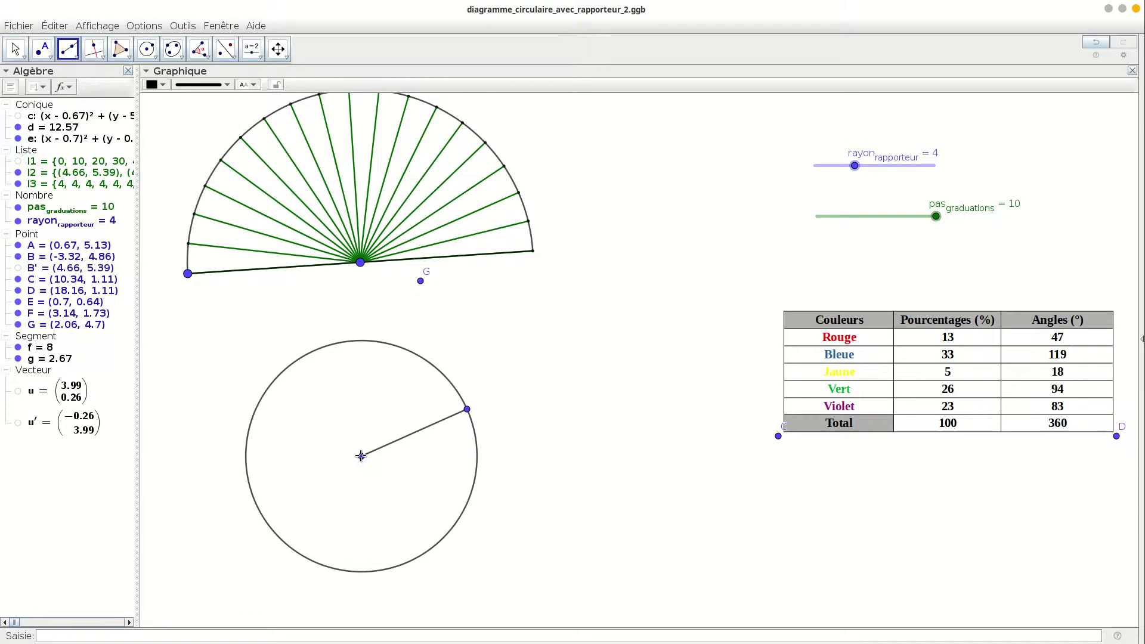
{"action": "left_click", "coordinate": [361, 456]}
{"action": "left_click", "coordinate": [421, 281]}
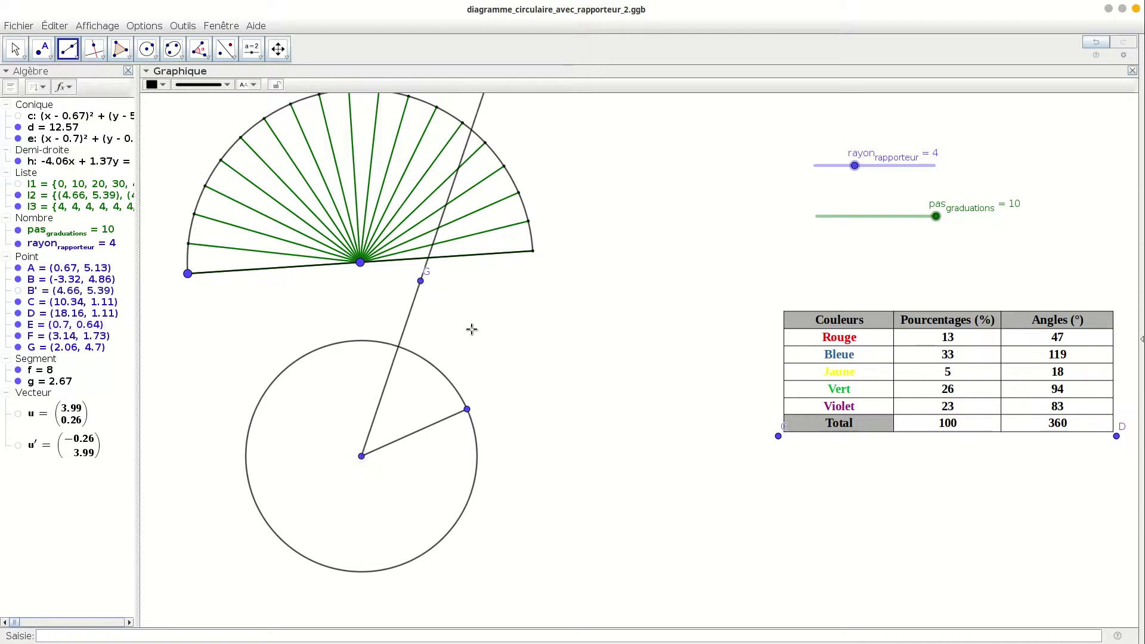
{"action": "mouse_move", "coordinate": [1132, 531]}
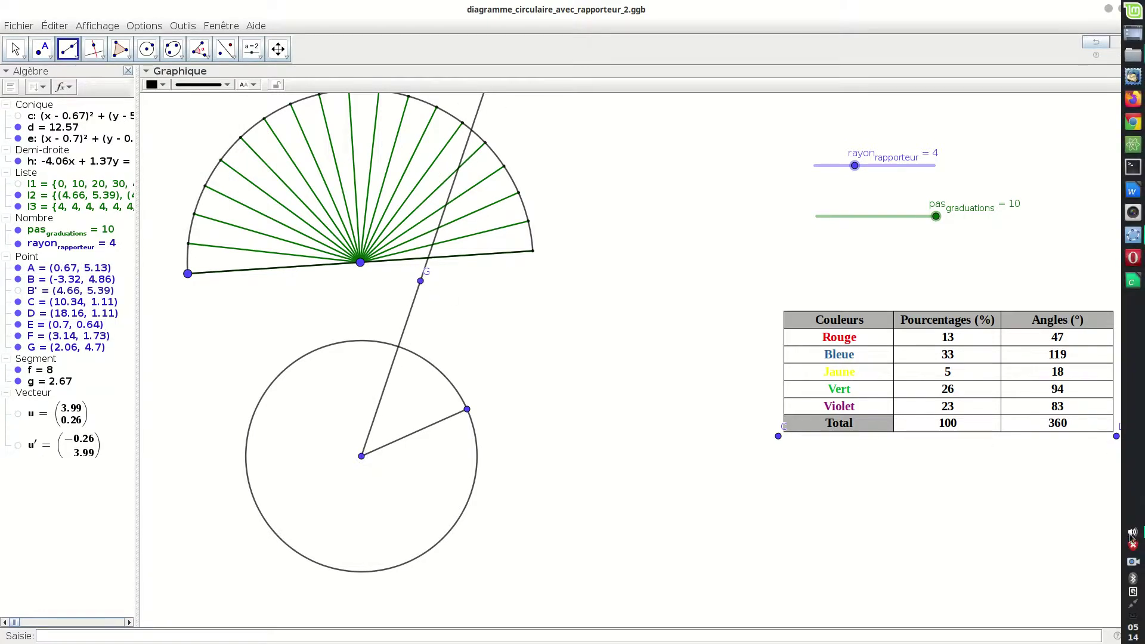
{"action": "left_click", "coordinate": [1133, 562]}
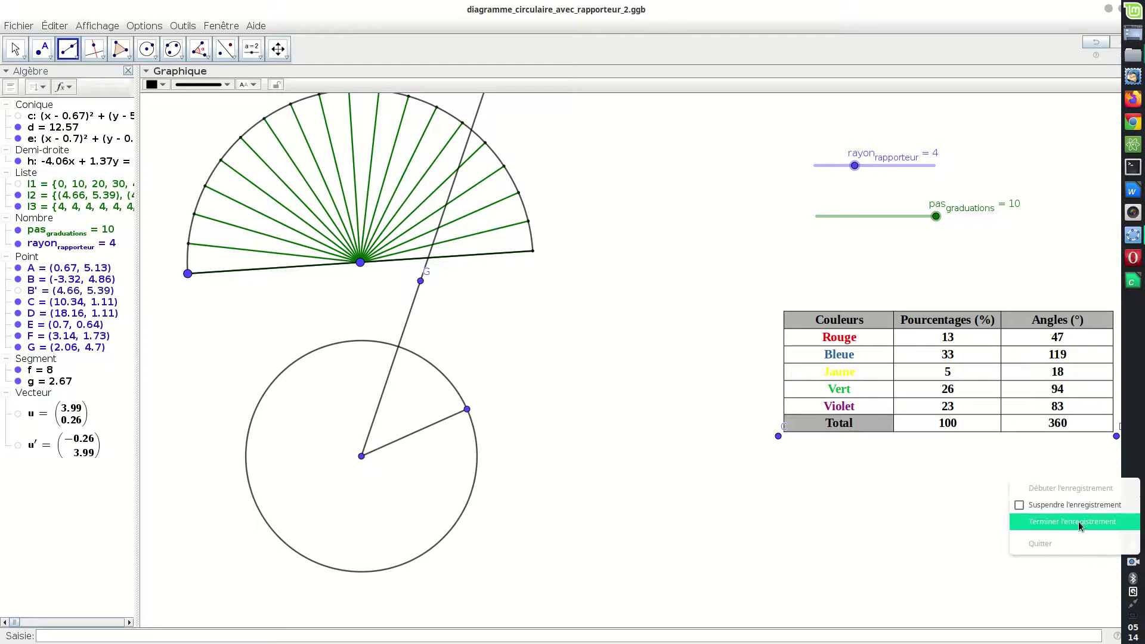
{"action": "left_click", "coordinate": [1077, 506]}
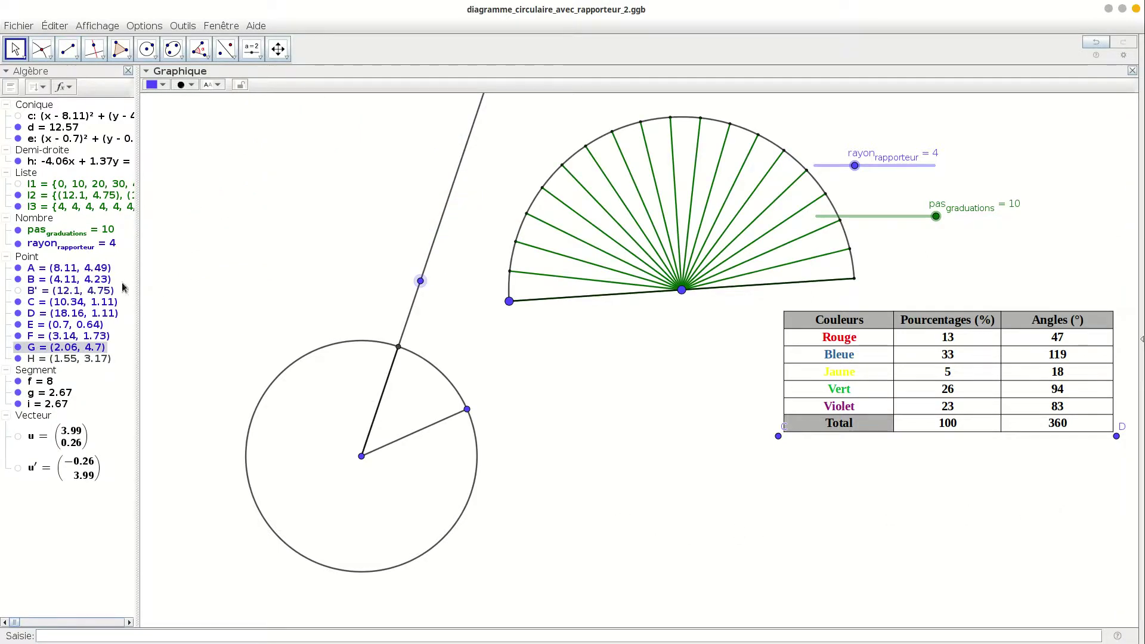
Step: Hide point G and the construction ray h
{"action": "left_click", "coordinate": [18, 347]}
{"action": "left_click", "coordinate": [19, 162]}
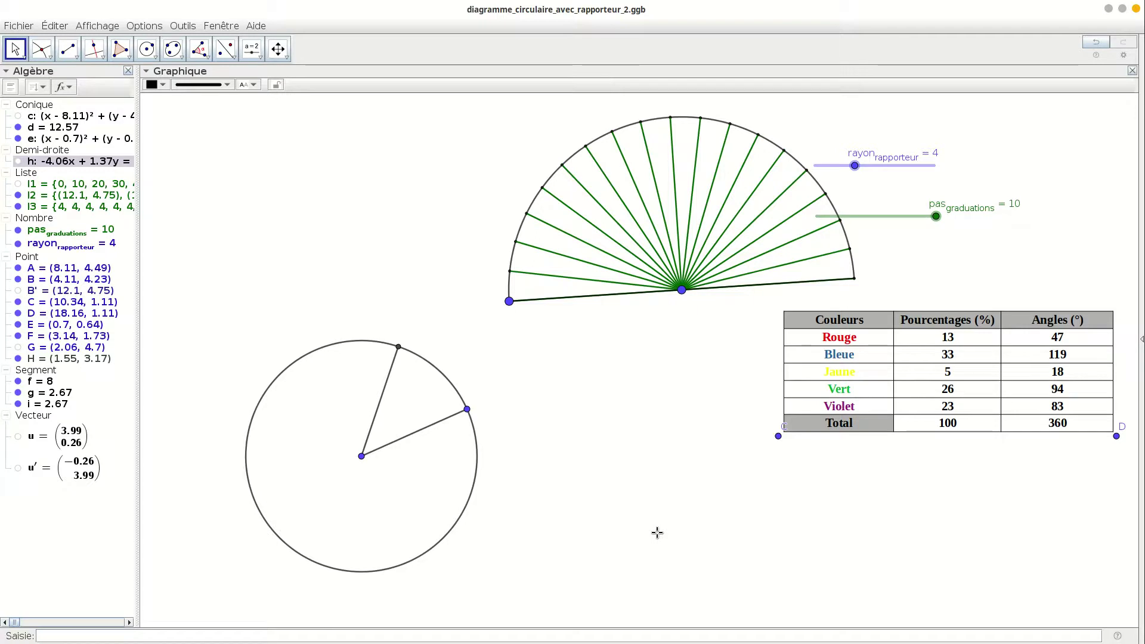
{"action": "mouse_move", "coordinate": [1136, 540]}
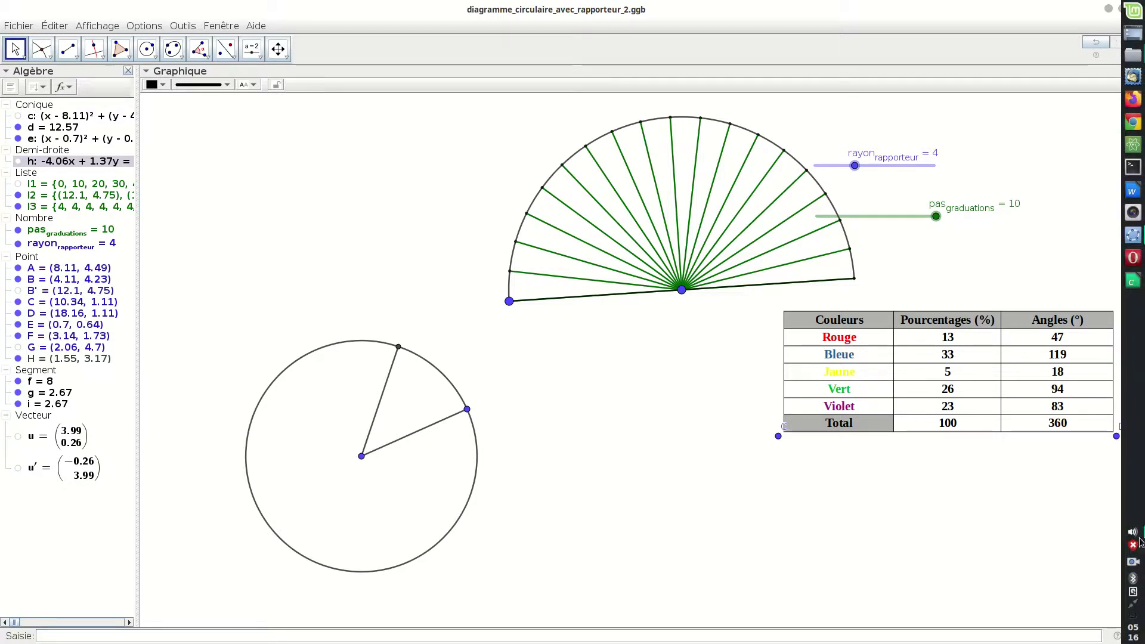
{"action": "right_click", "coordinate": [1134, 562]}
{"action": "left_click", "coordinate": [1058, 507]}
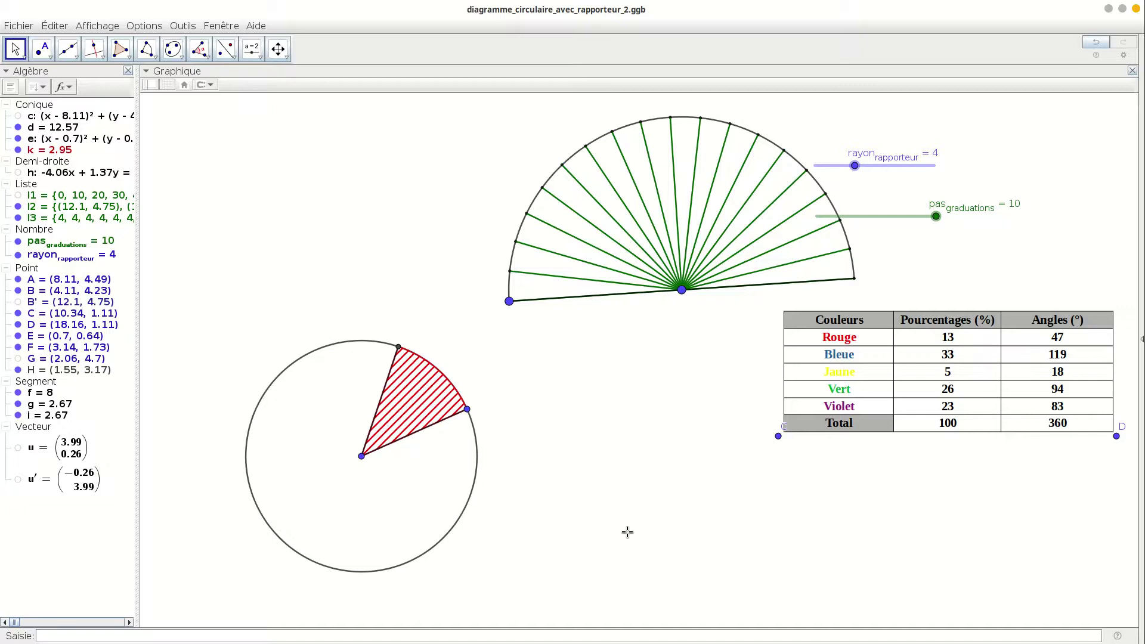
Step: Centre the protractor on the circle again and rotate it so a graduation lies along the red sector's radius through H
{"action": "key", "text": "Escape"}
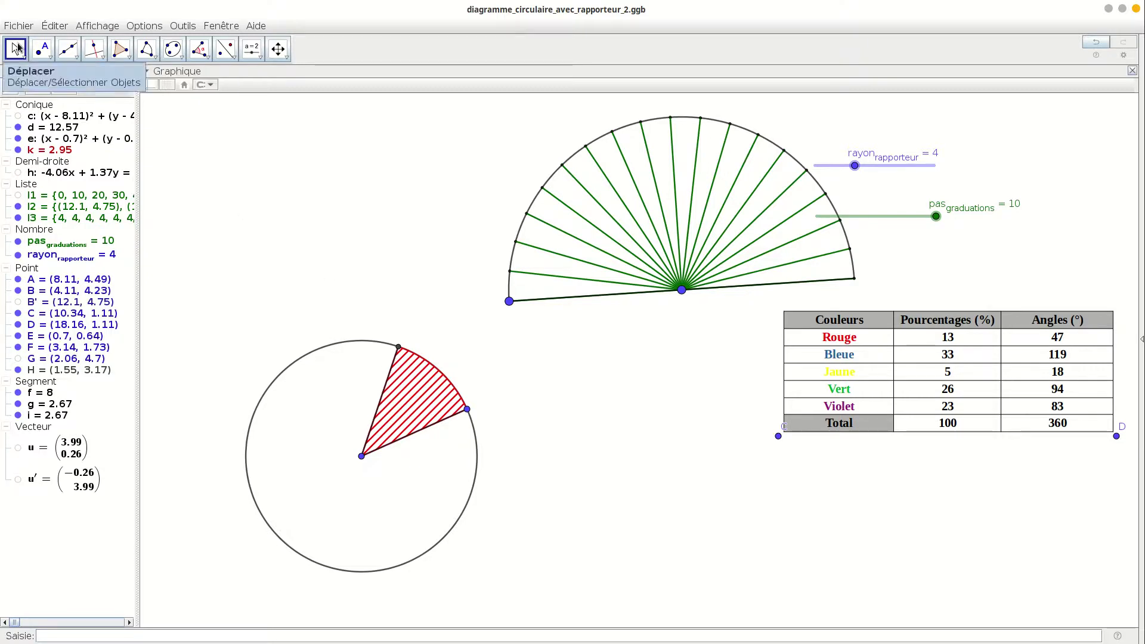
{"action": "left_click_drag", "start_coordinate": [683, 290], "coordinate": [362, 457]}
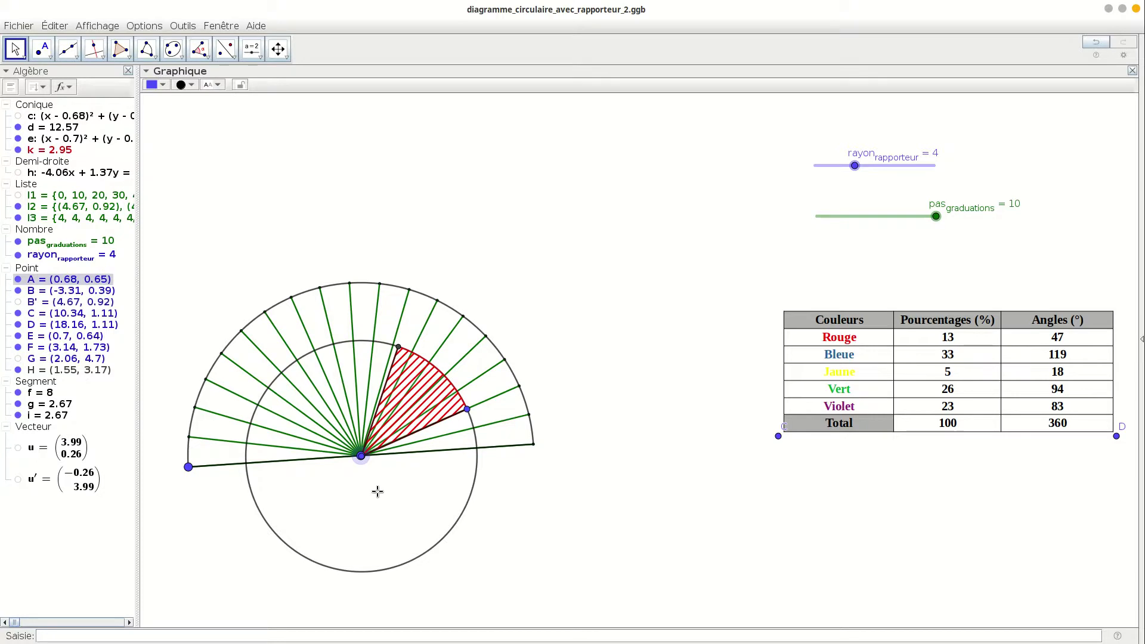
{"action": "left_click_drag", "start_coordinate": [186, 470], "coordinate": [225, 542]}
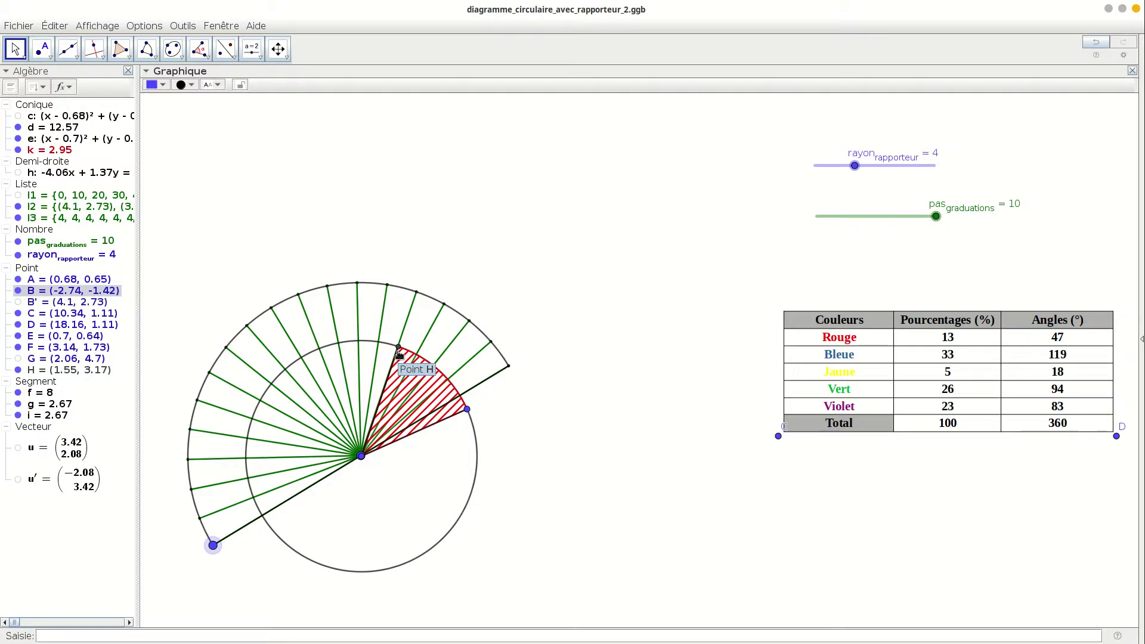
Step: Place a point at about (-3.81, -0.16) outside the protractor, marking the 119° angle for Bleue from the radius through H
{"action": "left_click", "coordinate": [42, 48]}
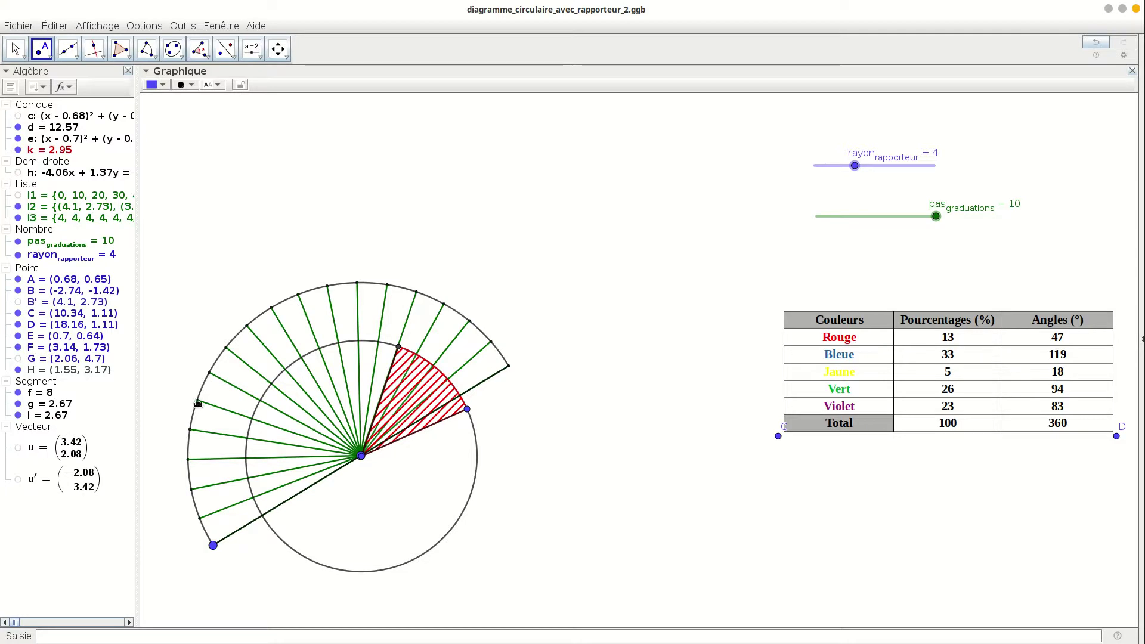
{"action": "left_click", "coordinate": [166, 490]}
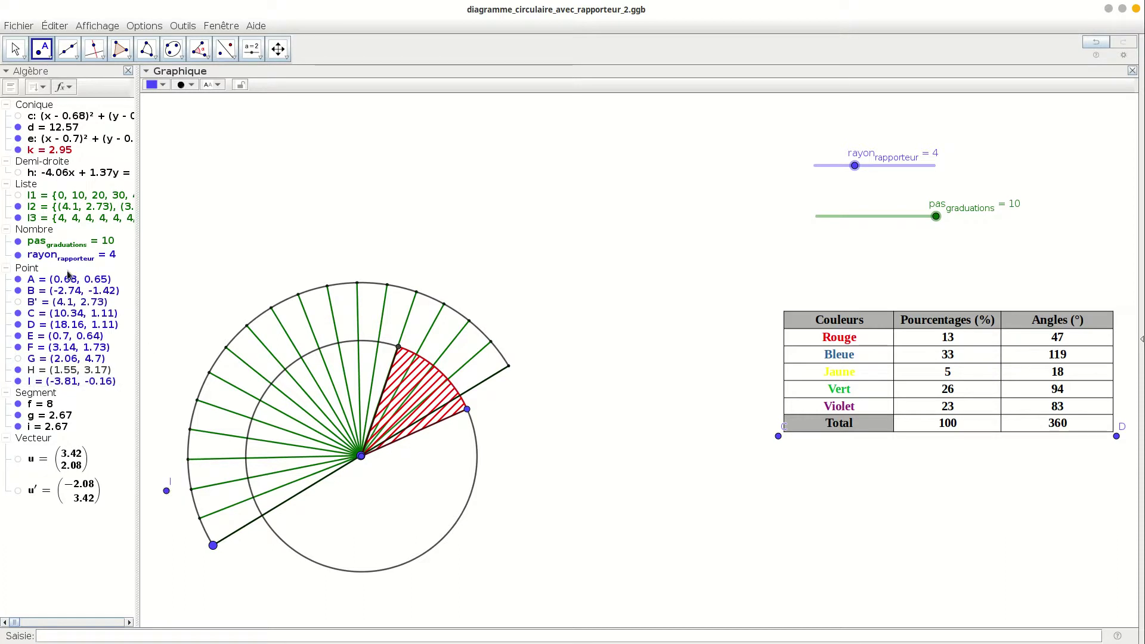
{"action": "key", "text": "Escape"}
Step: Move the protractor's centre A straight up to about (0.68, 5.15), away from the circle
{"action": "left_click", "coordinate": [40, 281]}
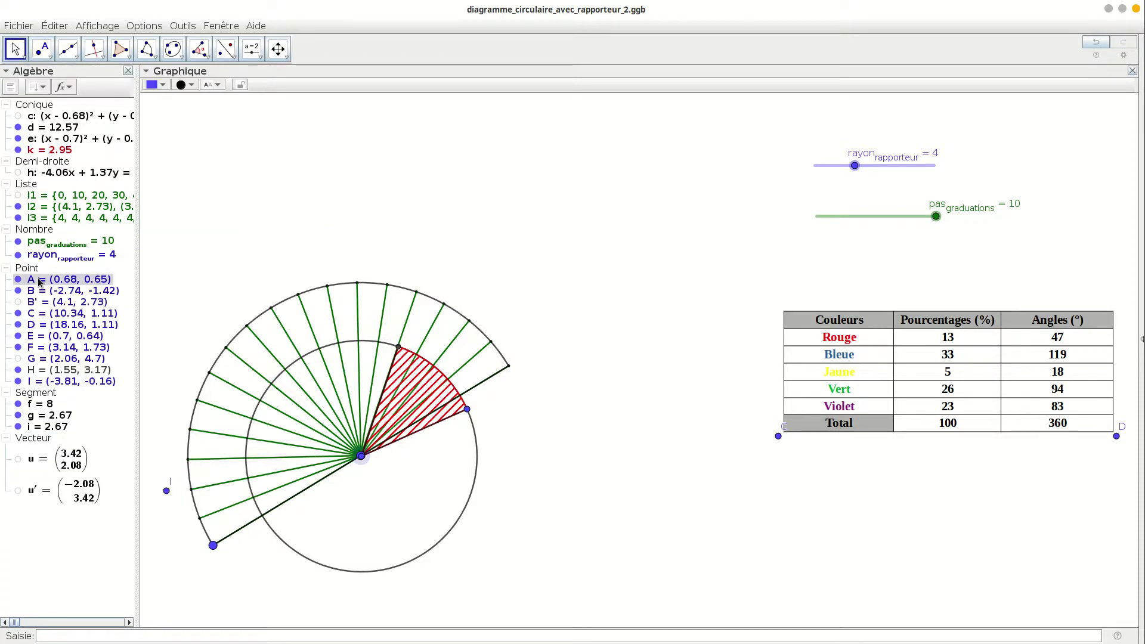
{"action": "key", "text": "Up"}
{"action": "key", "text": "Up"}
{"action": "key", "text": "Up"}
{"action": "key", "text": "Up"}
{"action": "key", "text": "Up"}
{"action": "key", "text": "Up"}
{"action": "key", "text": "Up"}
{"action": "key", "text": "Up"}
{"action": "key", "text": "Up"}
{"action": "key", "text": "Up"}
{"action": "key", "text": "Up"}
{"action": "key", "text": "Up"}
{"action": "key", "text": "Up"}
{"action": "key", "text": "Up"}
{"action": "key", "text": "Up"}
{"action": "key", "text": "Up"}
{"action": "key", "text": "Up"}
{"action": "key", "text": "Up"}
{"action": "key", "text": "Up"}
{"action": "key", "text": "Up"}
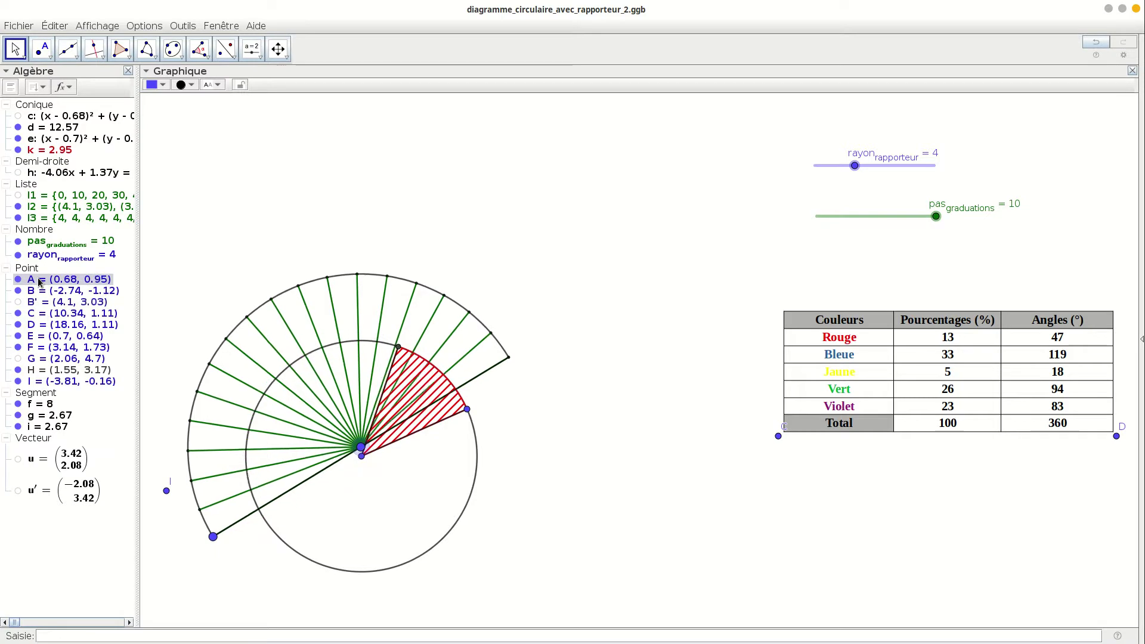
{"action": "key", "text": "Up"}
{"action": "key", "text": "Up"}
{"action": "key", "text": "Up"}
{"action": "key", "text": "Up"}
{"action": "key", "text": "Up"}
{"action": "key", "text": "Up"}
{"action": "key", "text": "Up"}
{"action": "key", "text": "Up"}
{"action": "key", "text": "Up"}
{"action": "key", "text": "Up"}
{"action": "key", "text": "Up"}
{"action": "key", "text": "Up"}
{"action": "key", "text": "Up"}
{"action": "key", "text": "Up"}
{"action": "key", "text": "Up"}
{"action": "key", "text": "Up"}
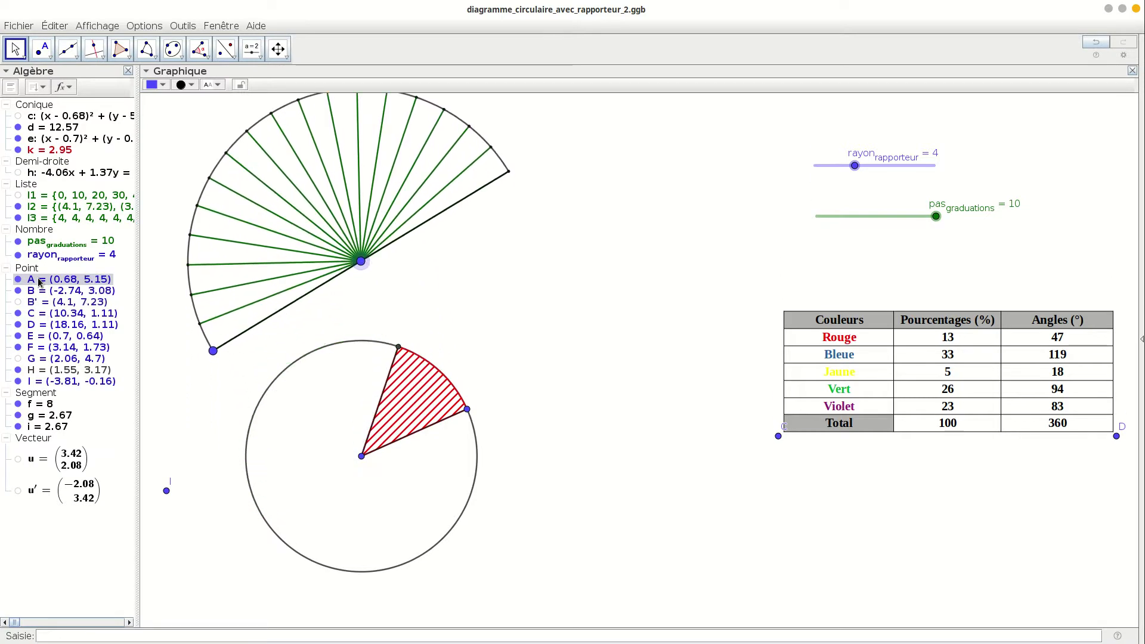
Step: Draw a ray (Demi-droite) from the circle's centre through point I
{"action": "left_click", "coordinate": [74, 57]}
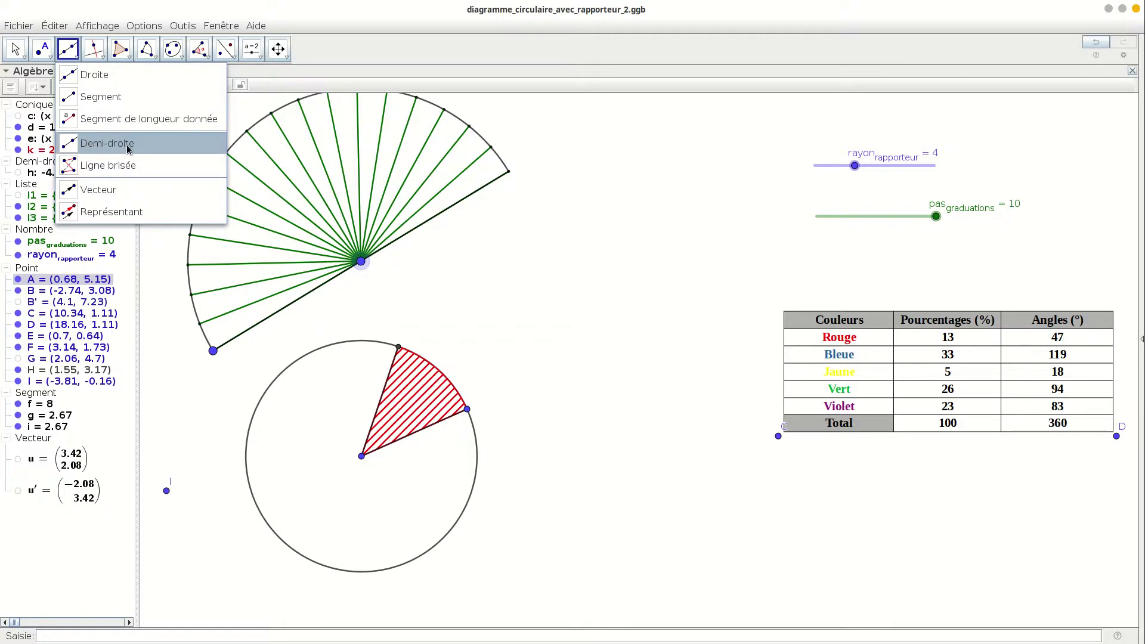
{"action": "left_click", "coordinate": [107, 143]}
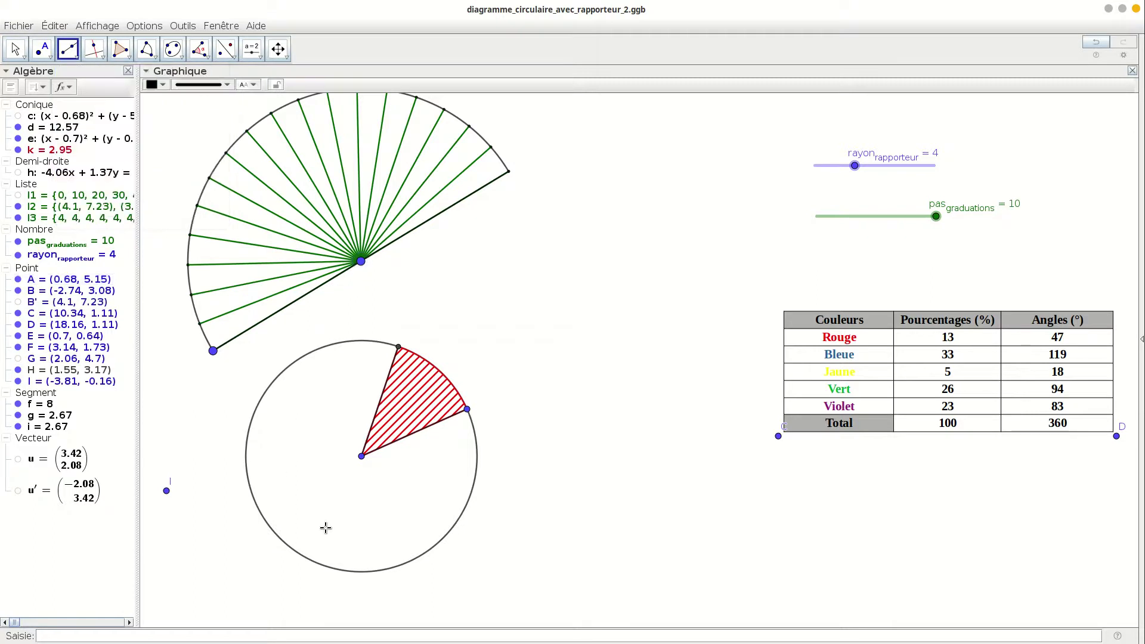
{"action": "left_click", "coordinate": [361, 459]}
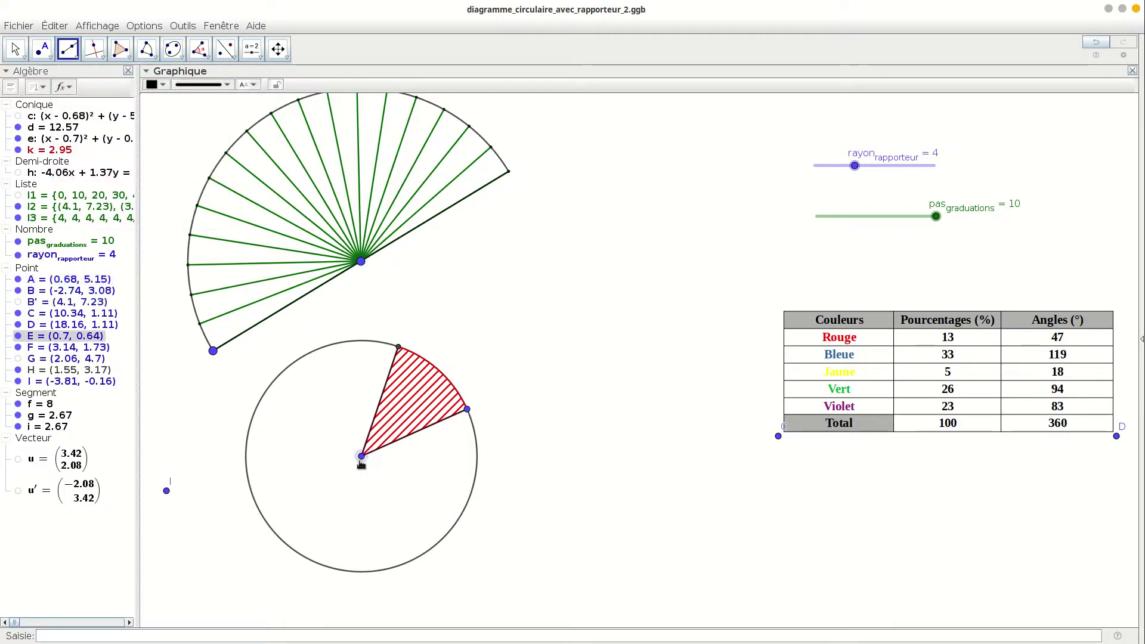
{"action": "left_click", "coordinate": [167, 493]}
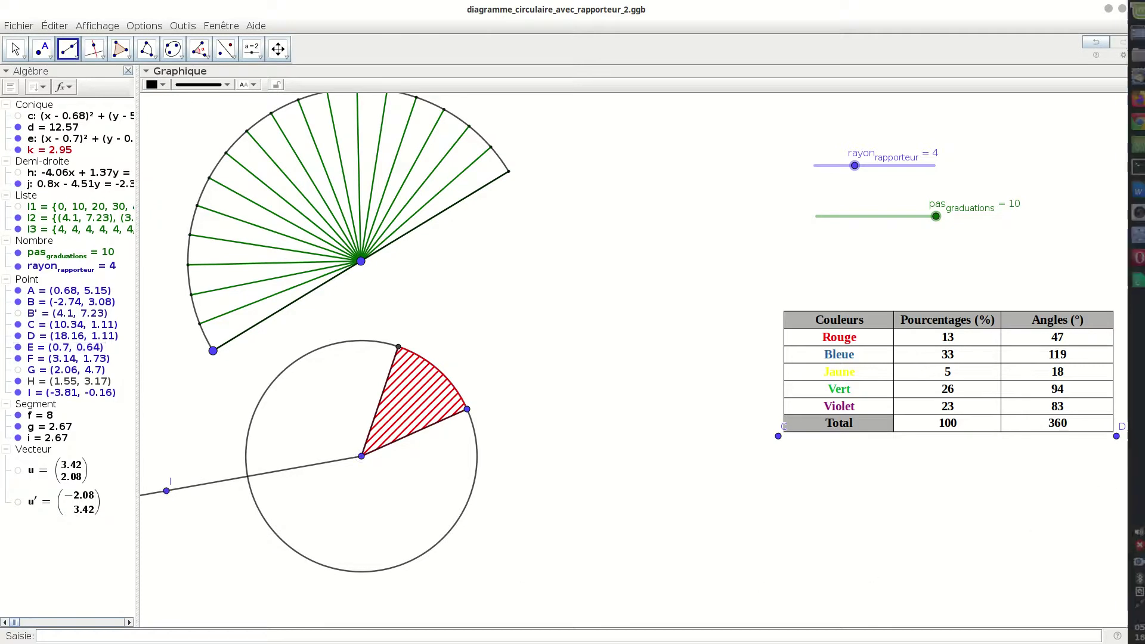
{"action": "left_click", "coordinate": [1132, 563]}
{"action": "left_click", "coordinate": [1067, 505]}
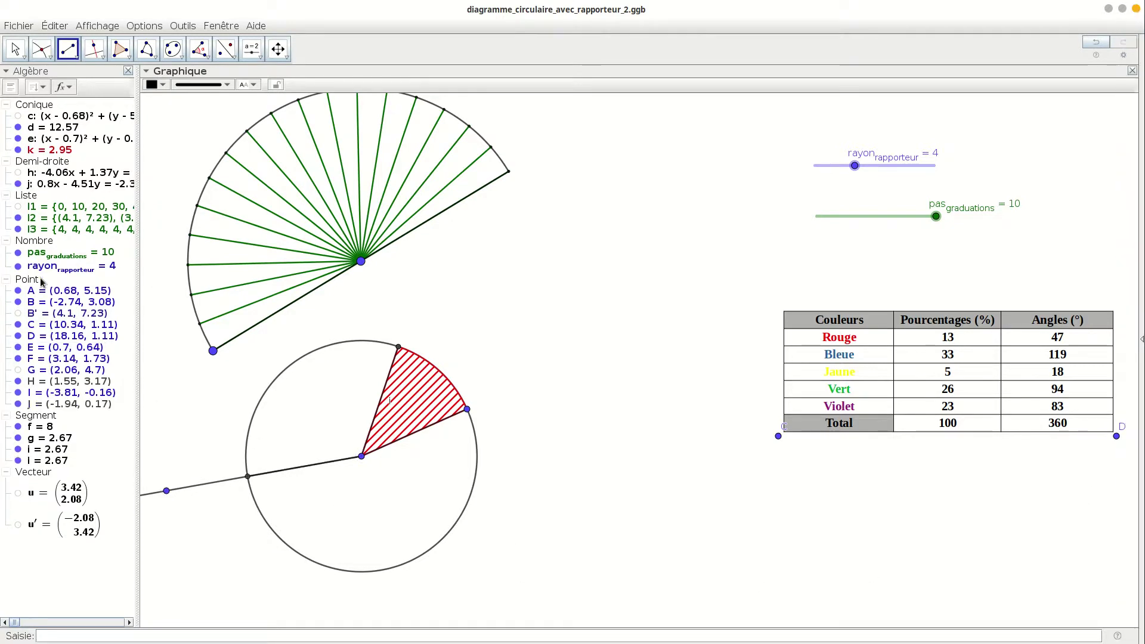
Step: Hide the construction ray j and point I
{"action": "left_click", "coordinate": [18, 184]}
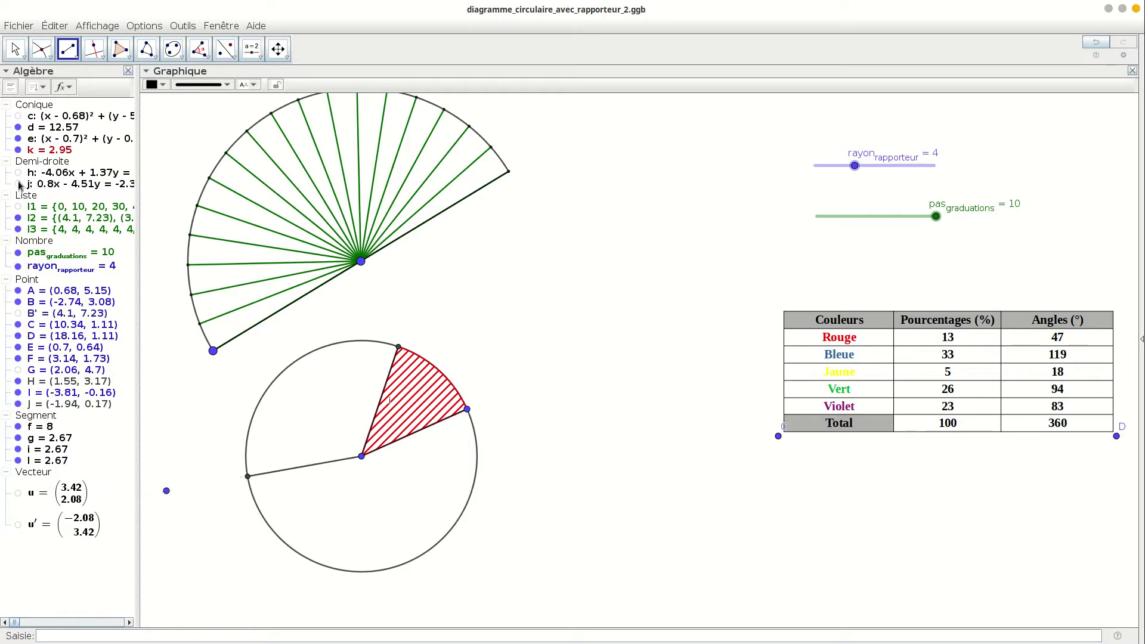
{"action": "left_click", "coordinate": [18, 392]}
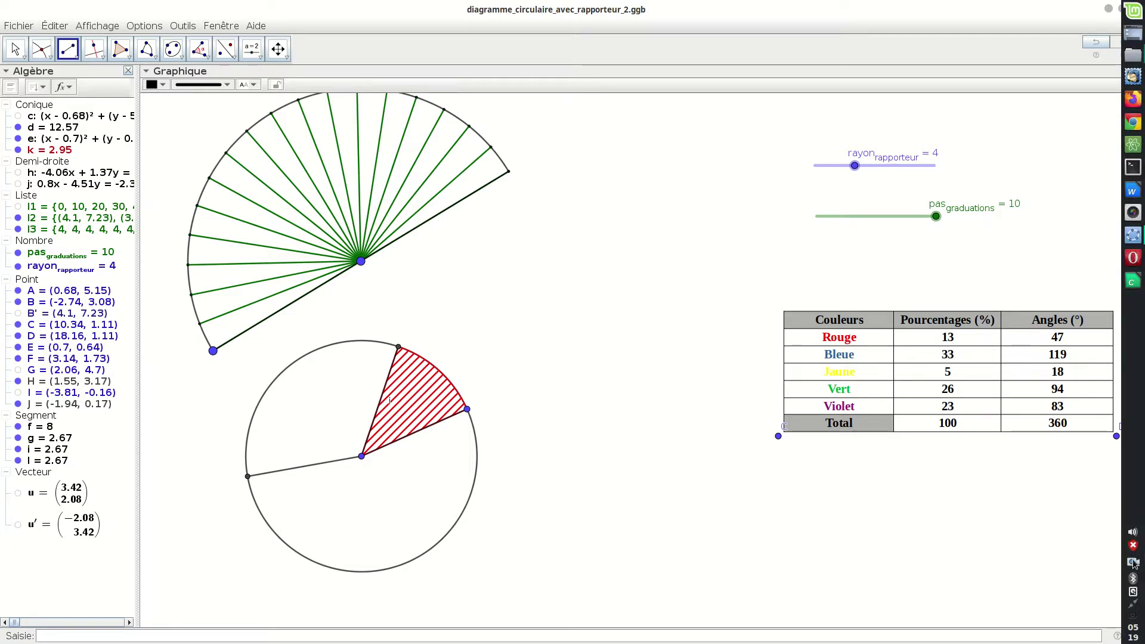
{"action": "right_click", "coordinate": [1133, 562]}
{"action": "left_click", "coordinate": [1067, 507]}
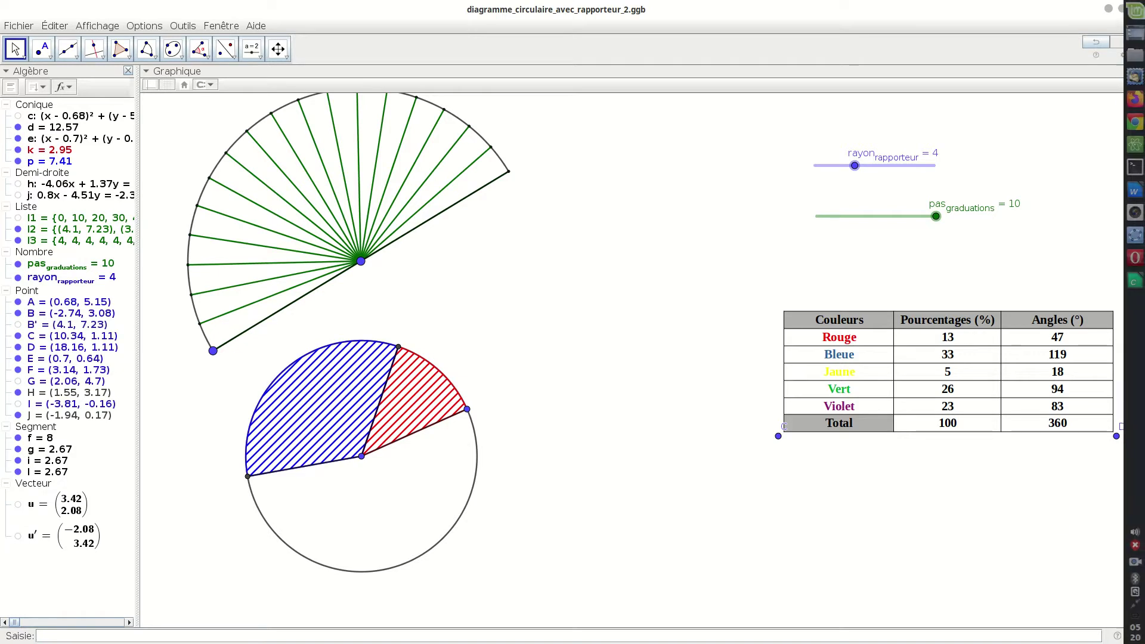
{"action": "left_click", "coordinate": [1130, 564]}
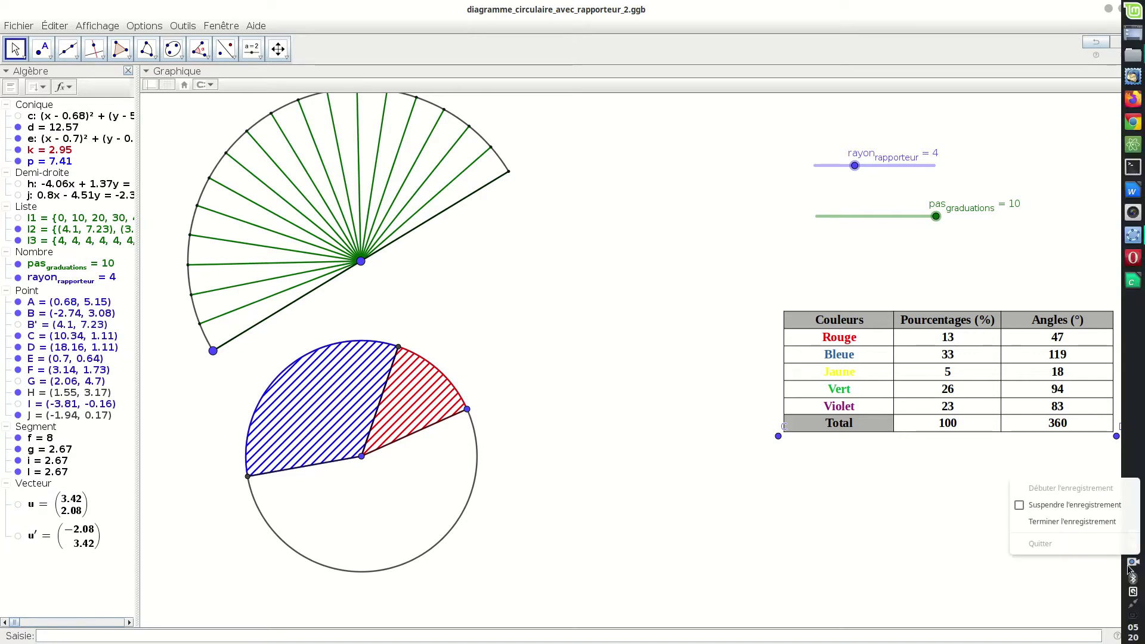
{"action": "left_click", "coordinate": [1070, 512]}
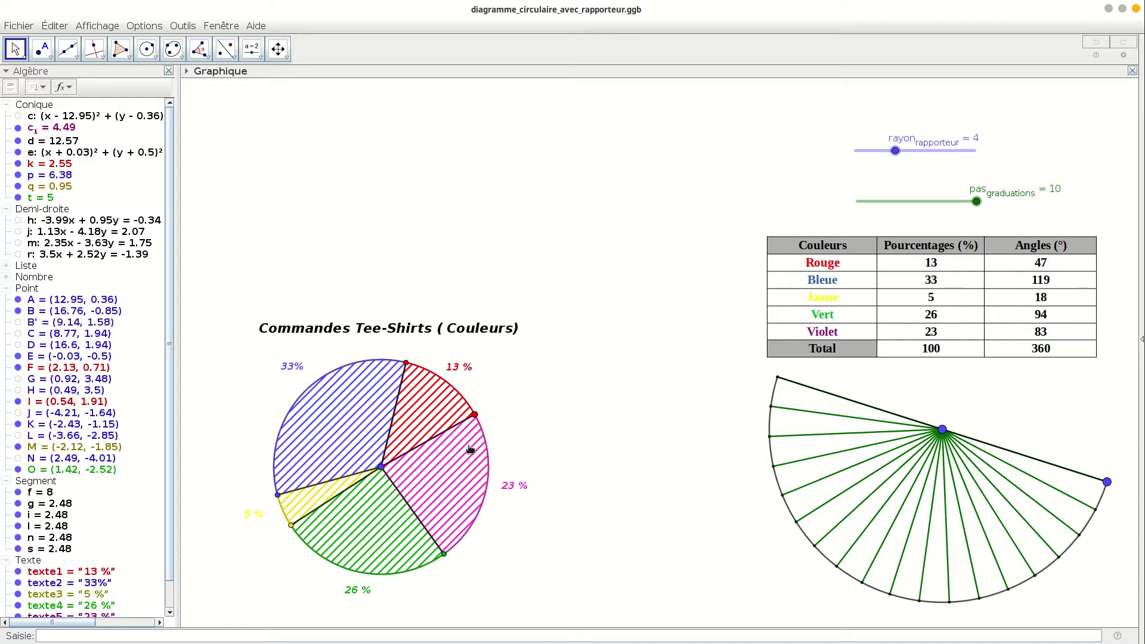
Step: Move the 13 % label of the red sector slightly to the right, away from the circle, and deselect it
{"action": "mouse_move", "coordinate": [453, 373]}
{"action": "left_mouse_down"}
{"action": "mouse_move", "coordinate": [415, 421]}
{"action": "mouse_move", "coordinate": [465, 374]}
{"action": "left_mouse_up"}
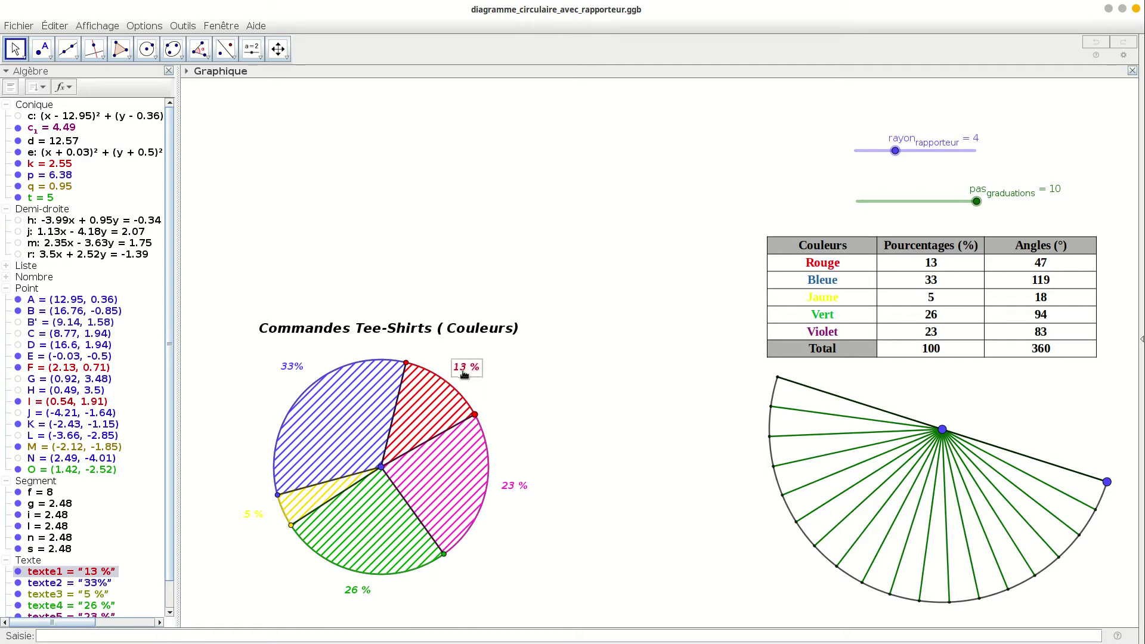
{"action": "left_click", "coordinate": [587, 428]}
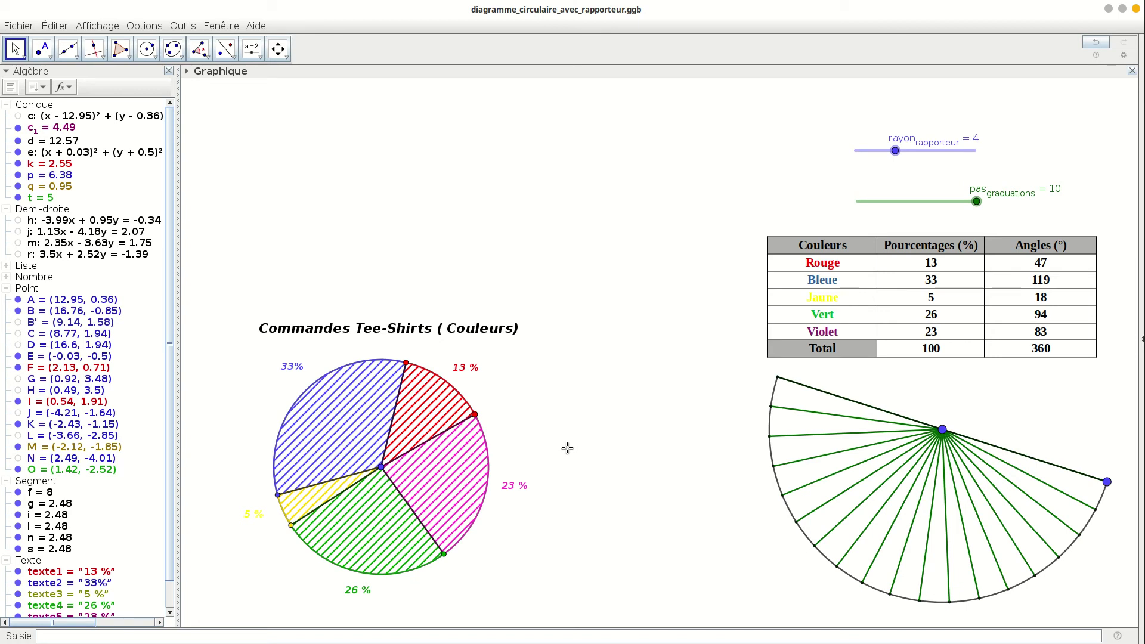
{"action": "mouse_move", "coordinate": [1133, 507]}
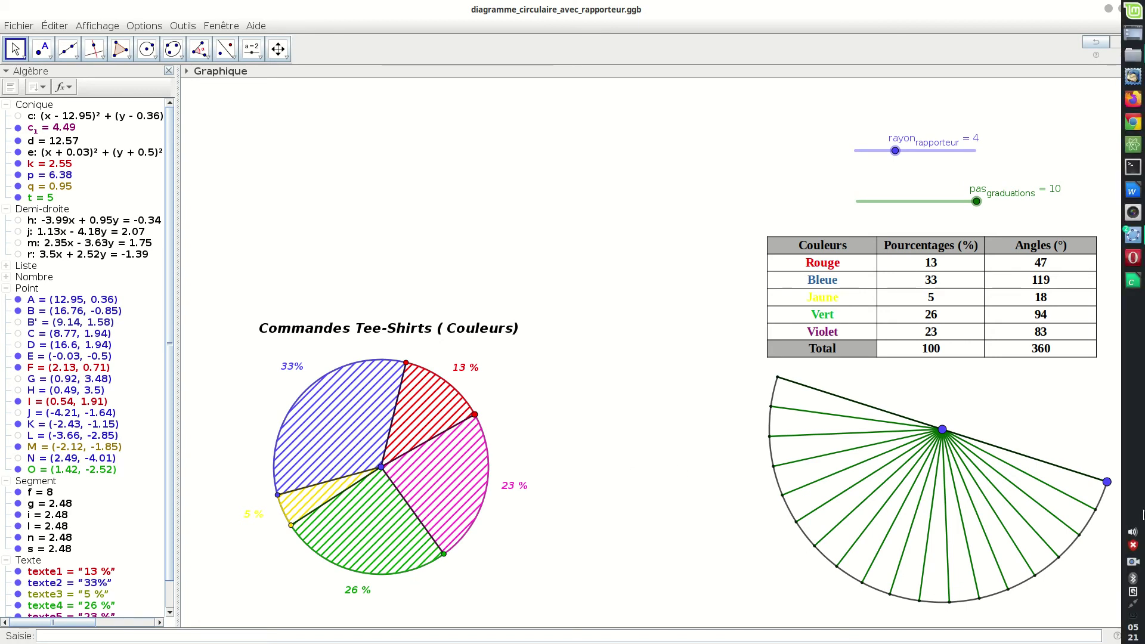